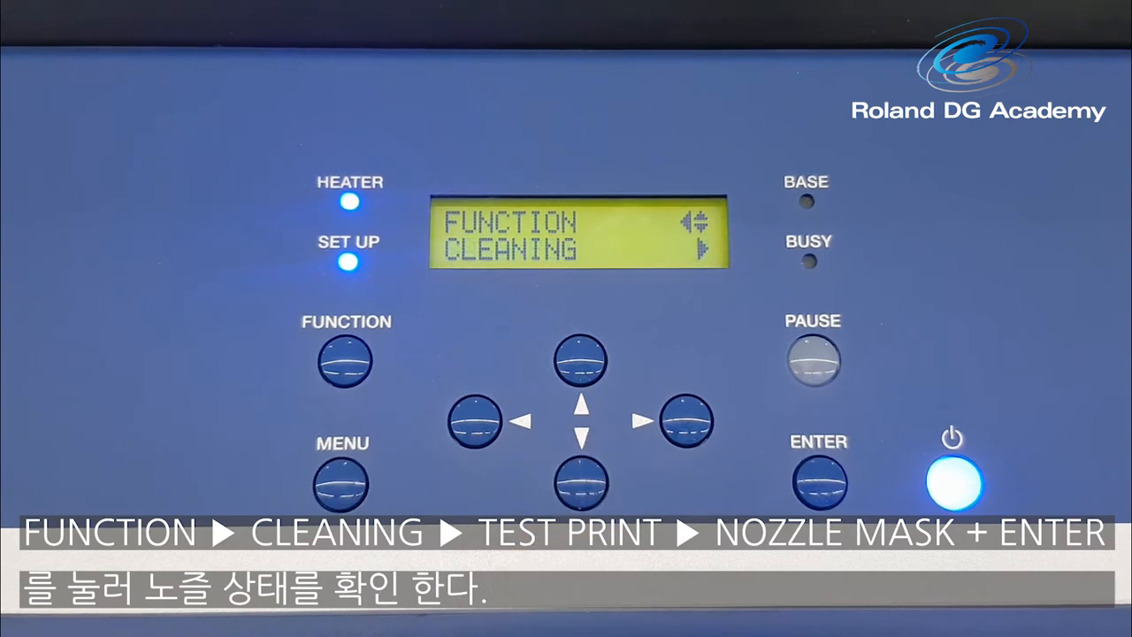
{"action": "left_click", "coordinate": [687, 421]}
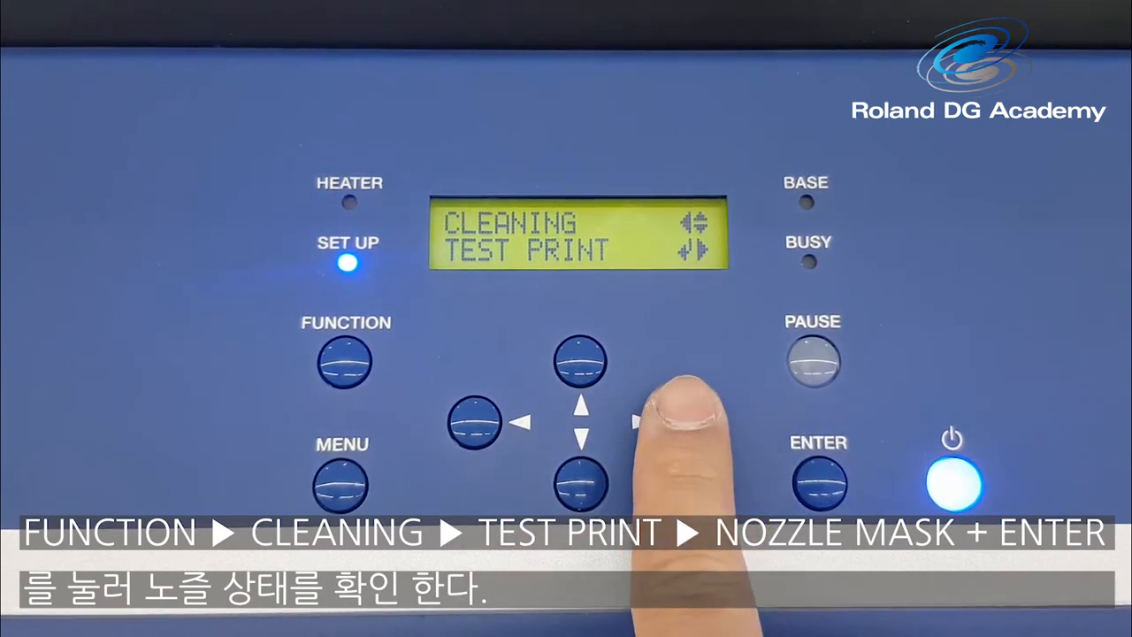
{"action": "left_click", "coordinate": [688, 420]}
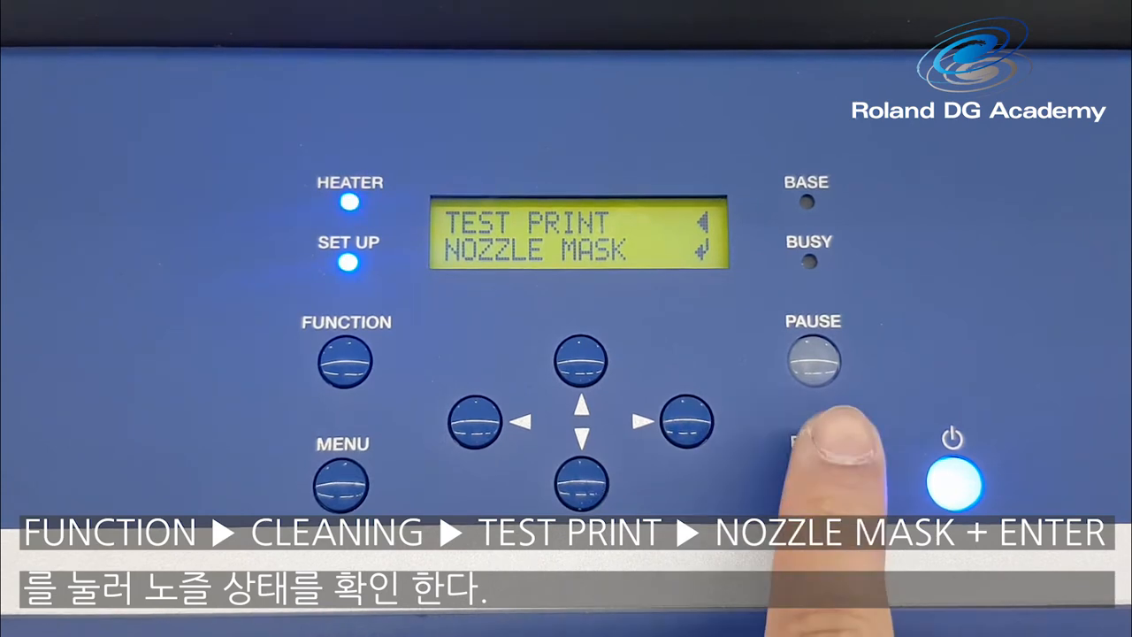
{"action": "left_click", "coordinate": [820, 483]}
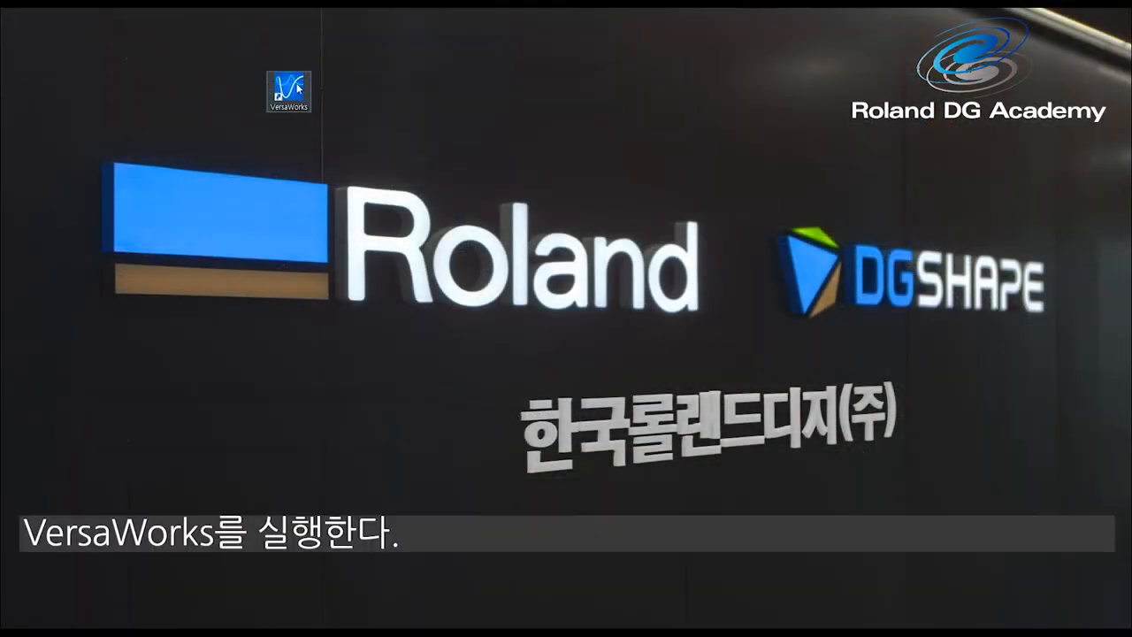
- Launch VersaWorks and check the print quality settings and estimated print times of Logo.pdf in the VG2-640 queue
{"action": "double_click", "coordinate": [298, 89]}
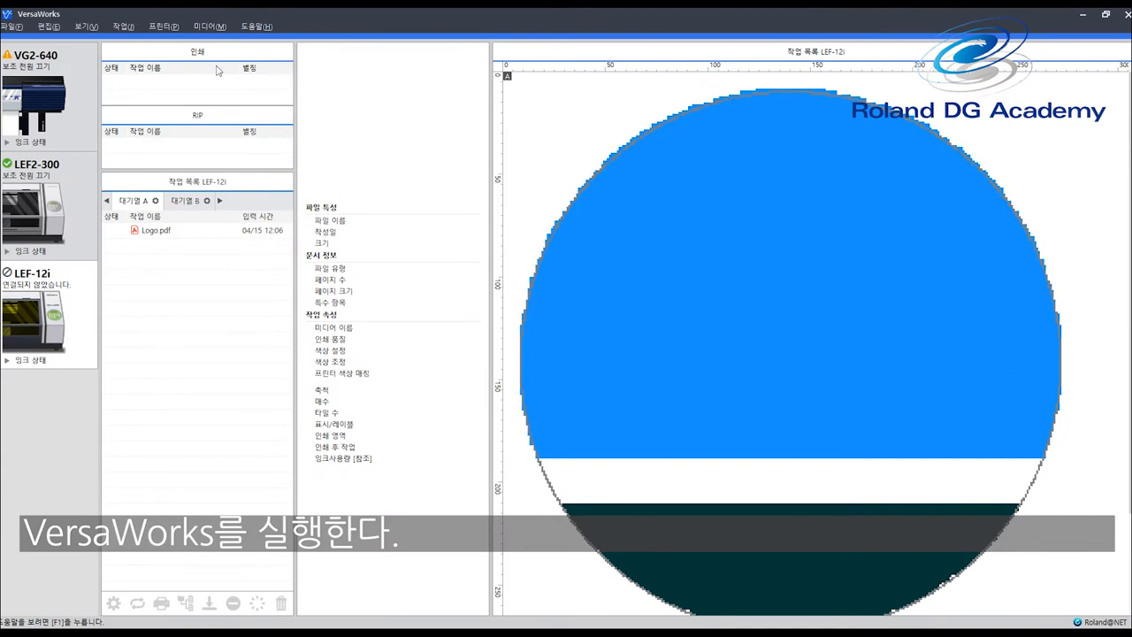
{"action": "left_click", "coordinate": [52, 109]}
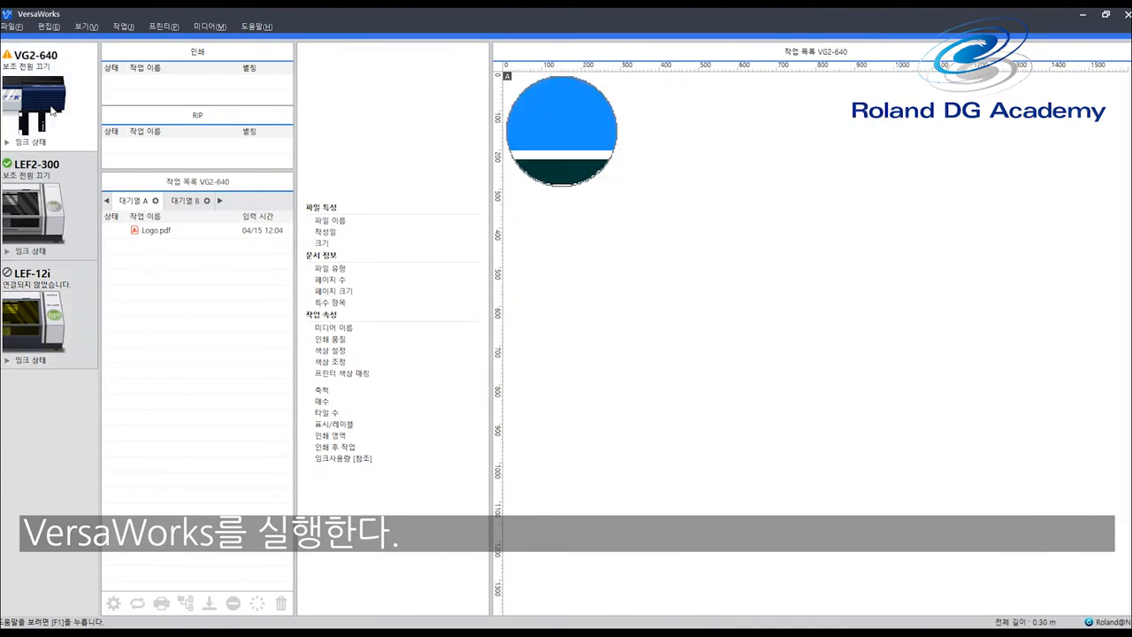
{"action": "left_click", "coordinate": [152, 230]}
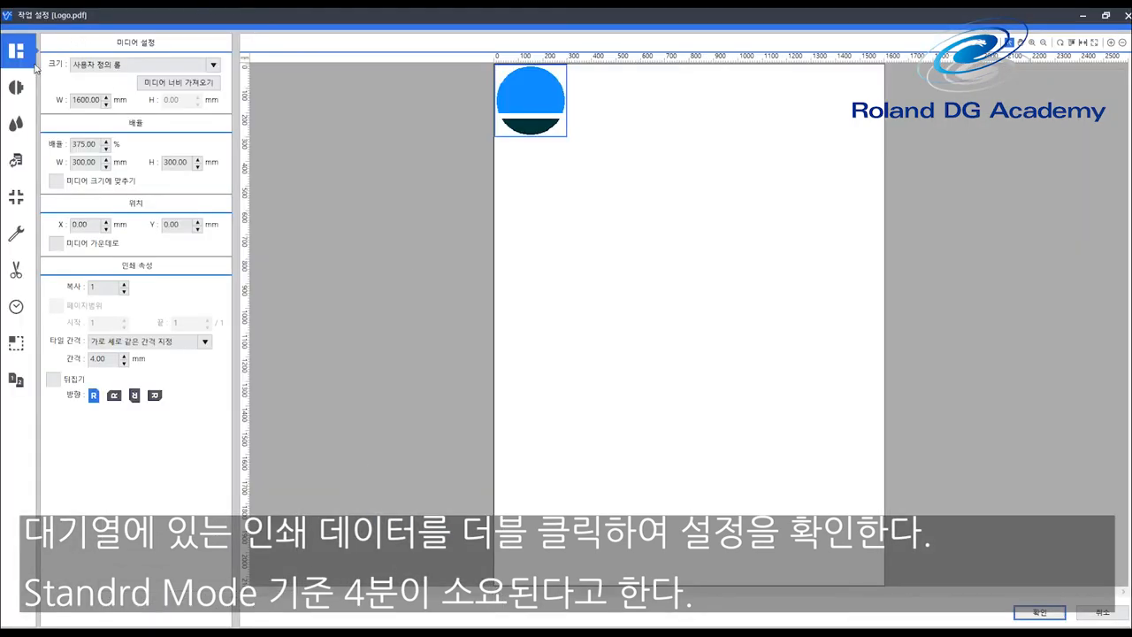
{"action": "left_click", "coordinate": [16, 89]}
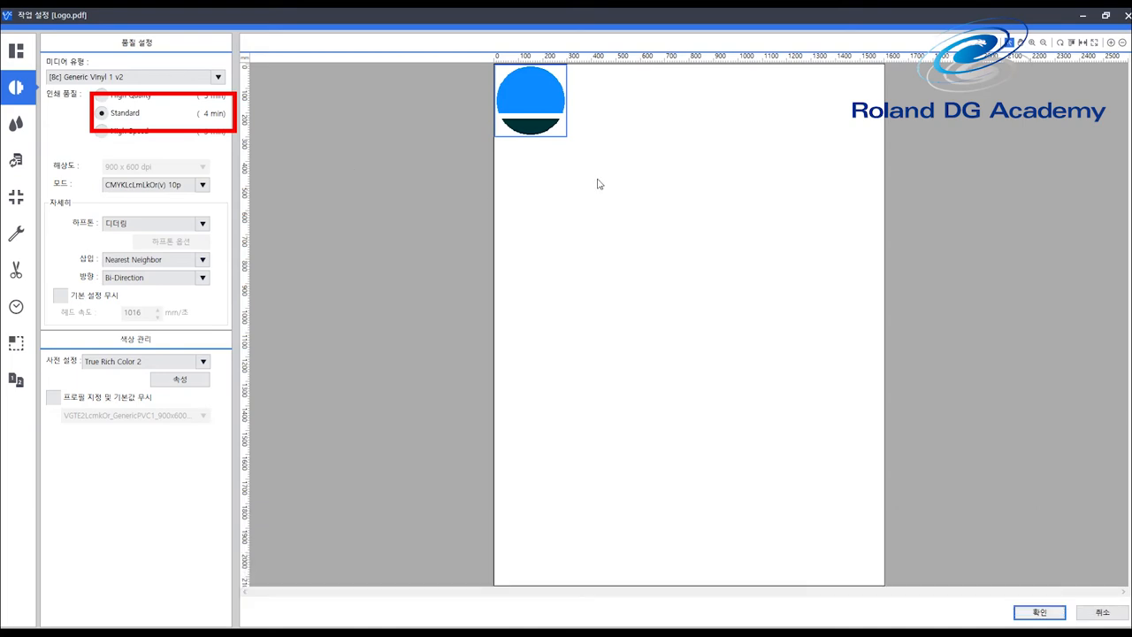
{"action": "left_click", "coordinate": [1039, 612]}
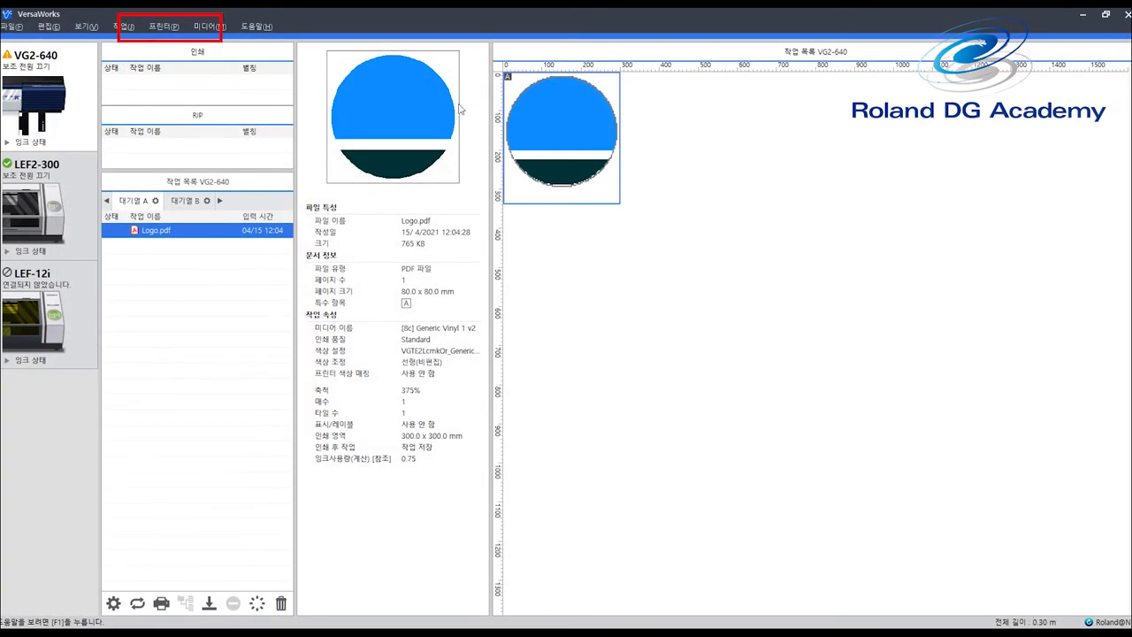
- Set the VG2-640's nozzle mask to nozzle group 2 in its advanced printer settings and apply the change
{"action": "left_click", "coordinate": [163, 26]}
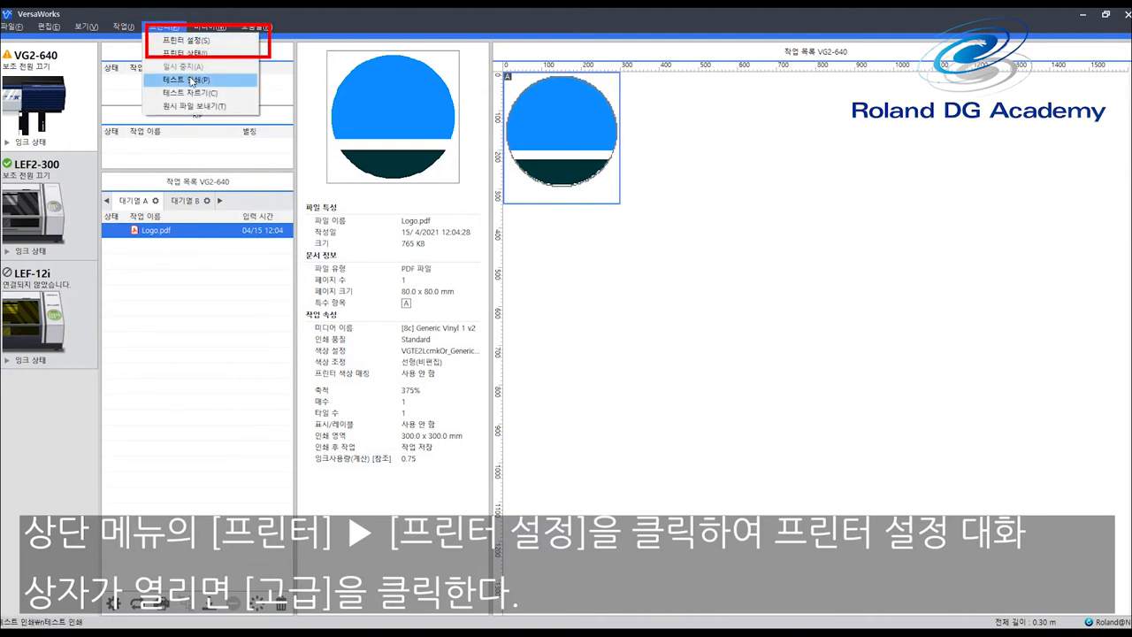
{"action": "left_click", "coordinate": [194, 40]}
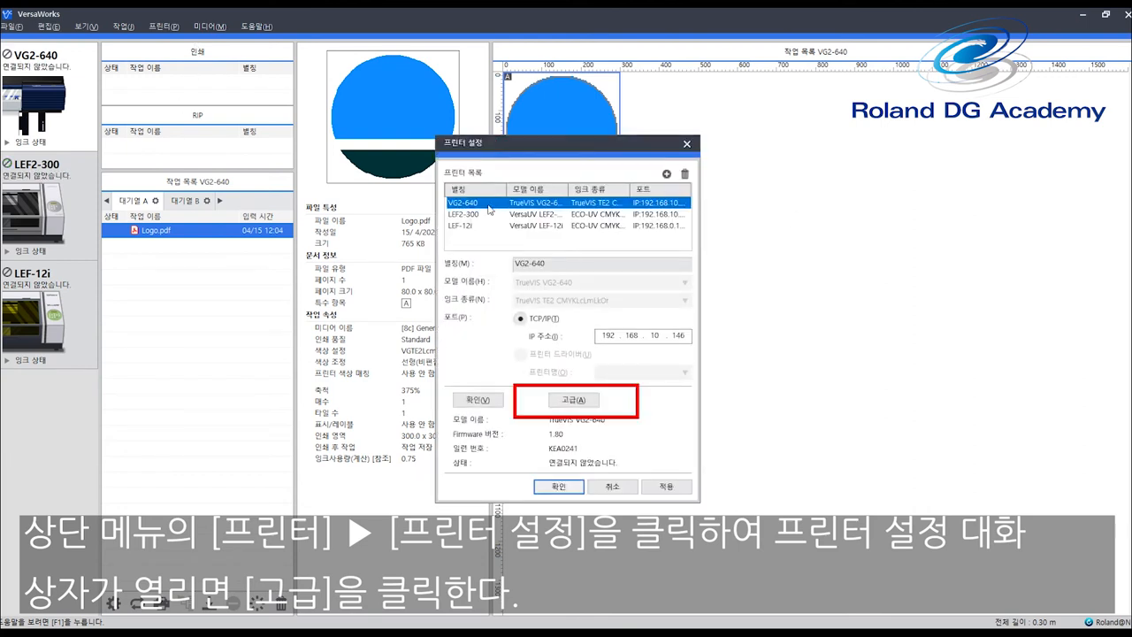
{"action": "left_click", "coordinate": [583, 404]}
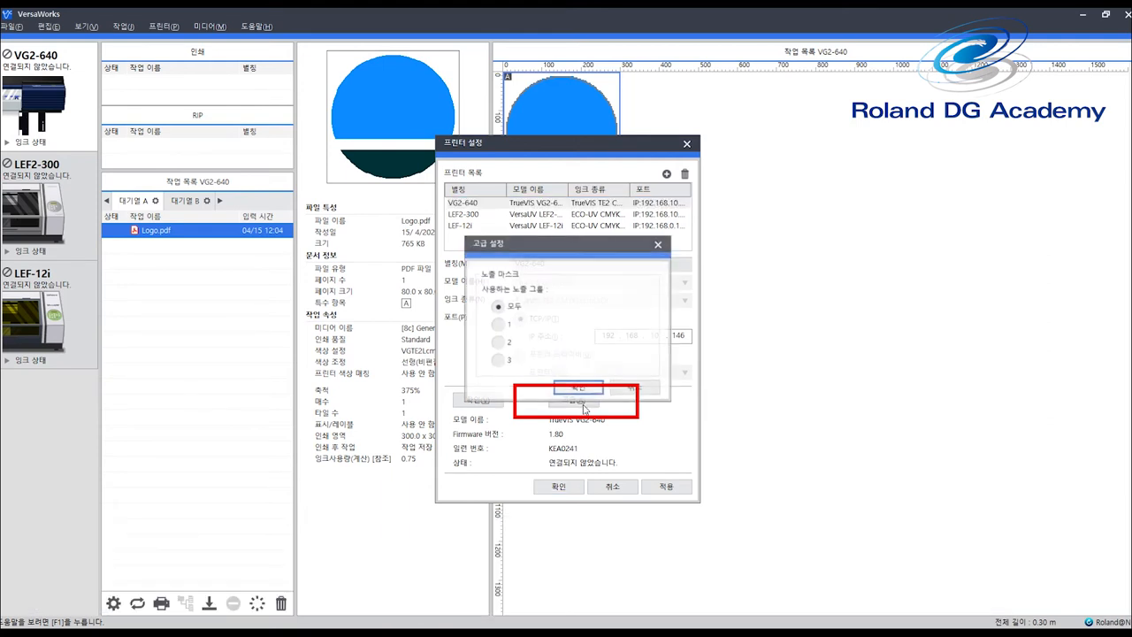
{"action": "left_click", "coordinate": [499, 325]}
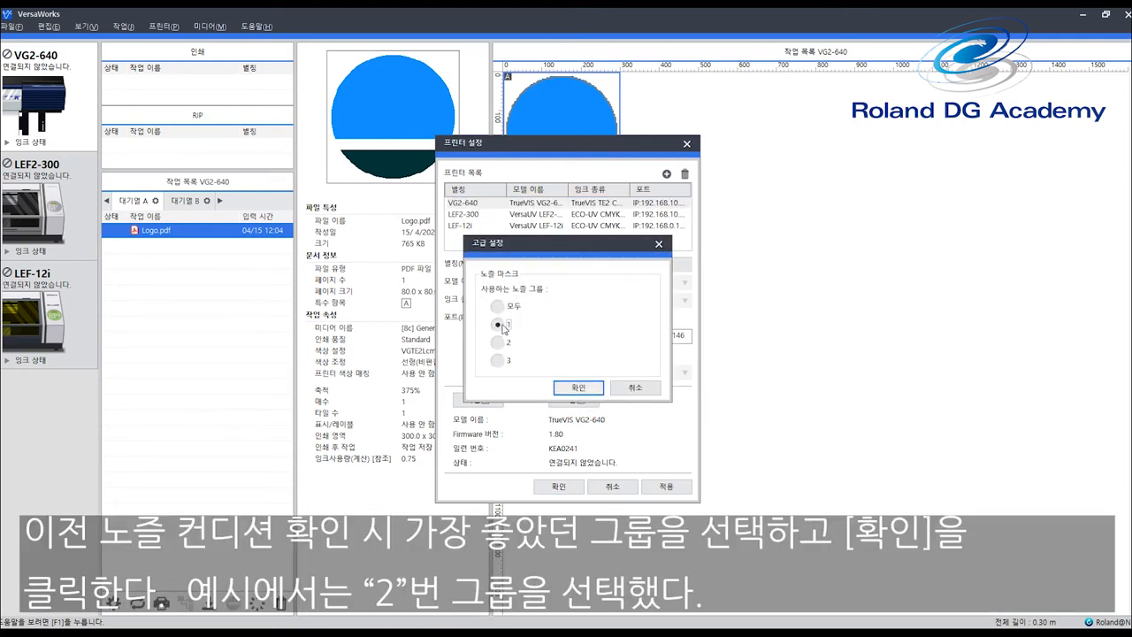
{"action": "left_click", "coordinate": [509, 343]}
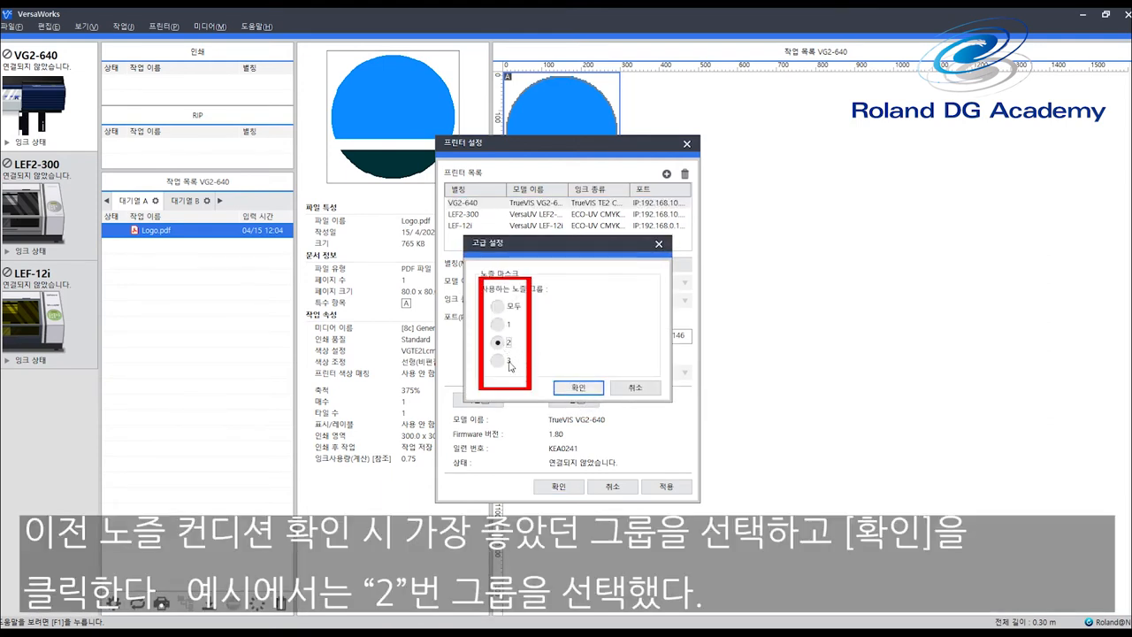
{"action": "left_click", "coordinate": [499, 342]}
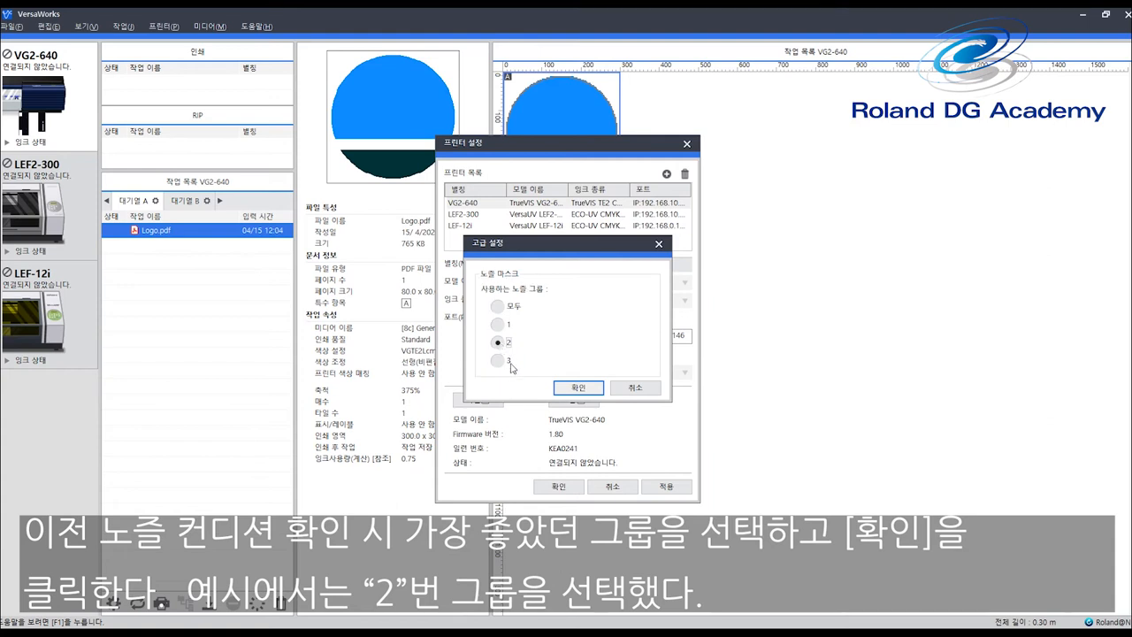
{"action": "left_click", "coordinate": [577, 388]}
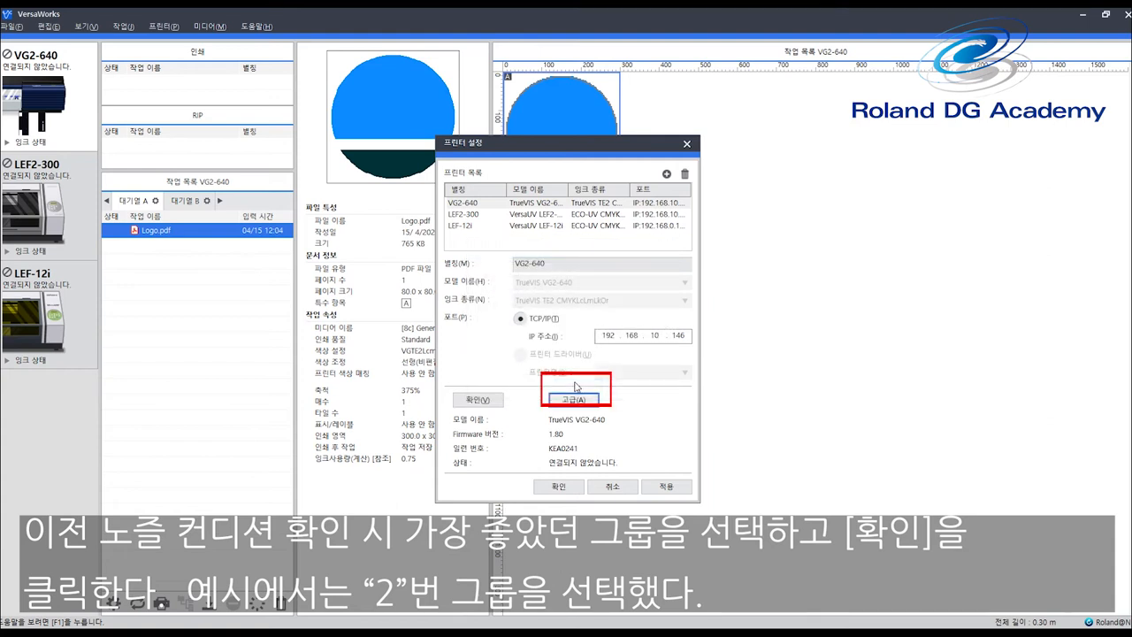
{"action": "left_click", "coordinate": [666, 487]}
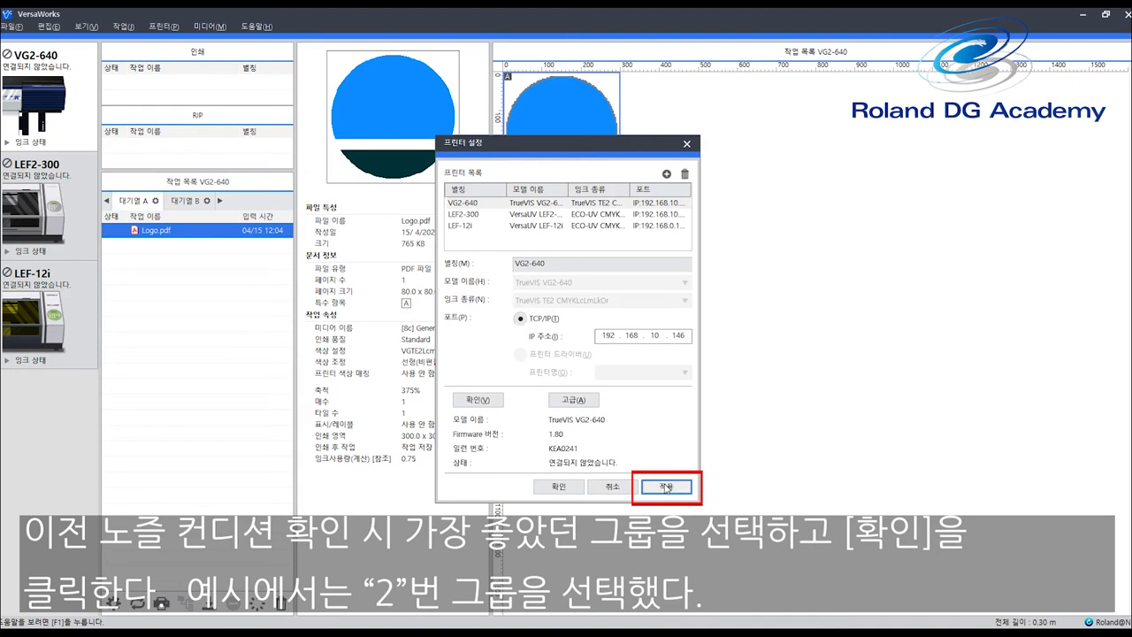
{"action": "left_click", "coordinate": [558, 487]}
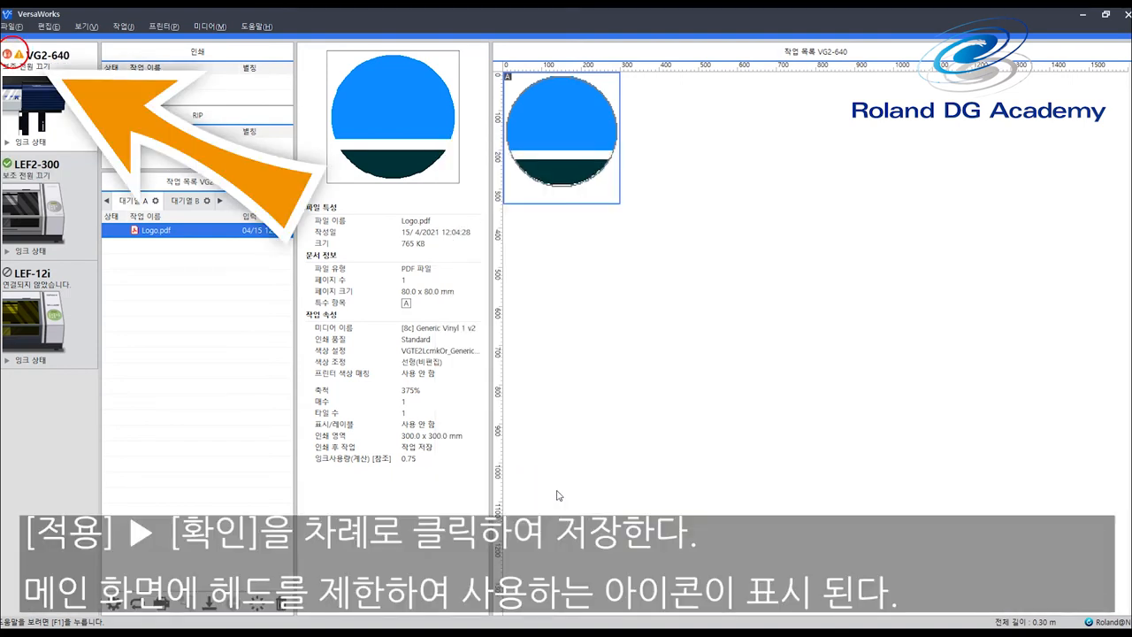
- Recheck the estimated print times in the quality settings of the VG2-640's Logo.pdf job
{"action": "double_click", "coordinate": [202, 233]}
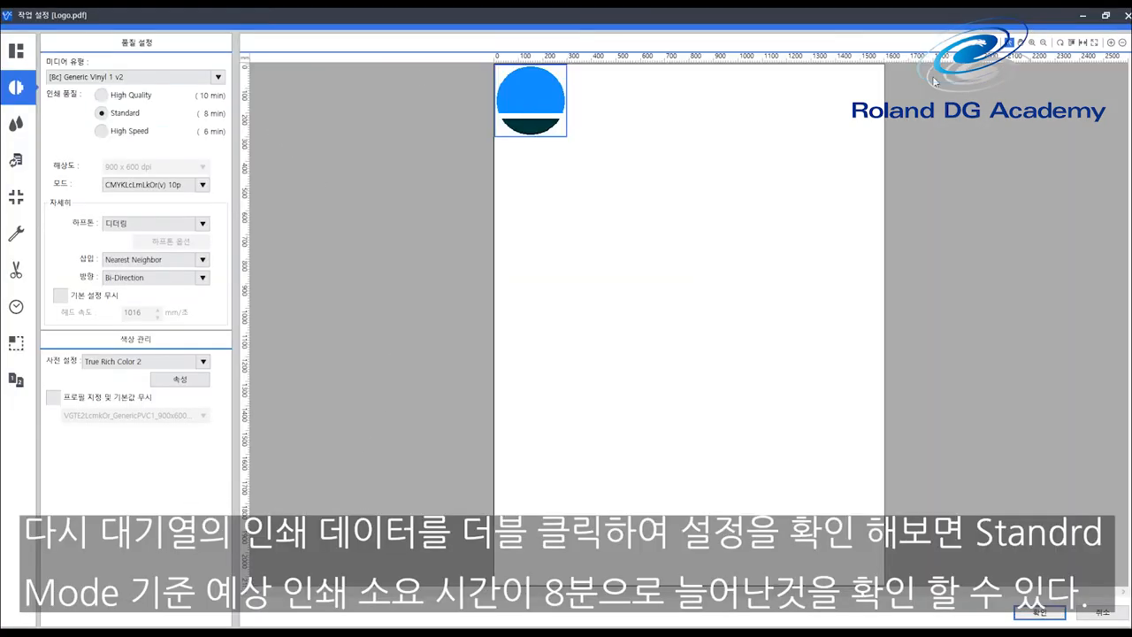
{"action": "left_click", "coordinate": [1038, 612]}
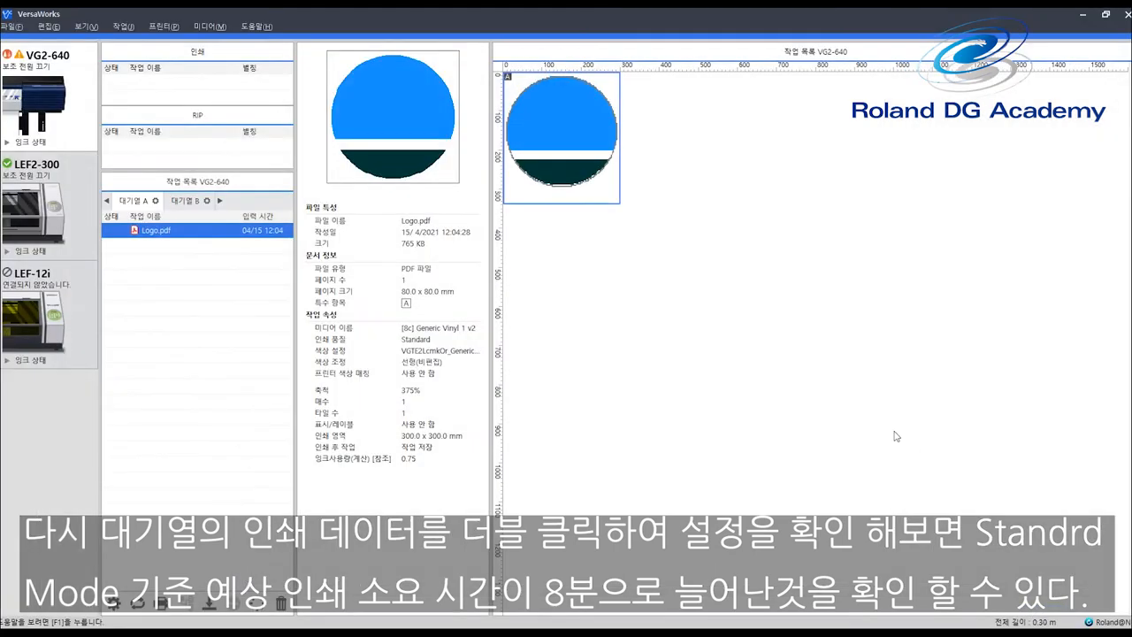
- Check the print quality settings and estimated print times of Logo.pdf in the LEF2-300 queue
{"action": "left_click", "coordinate": [28, 201]}
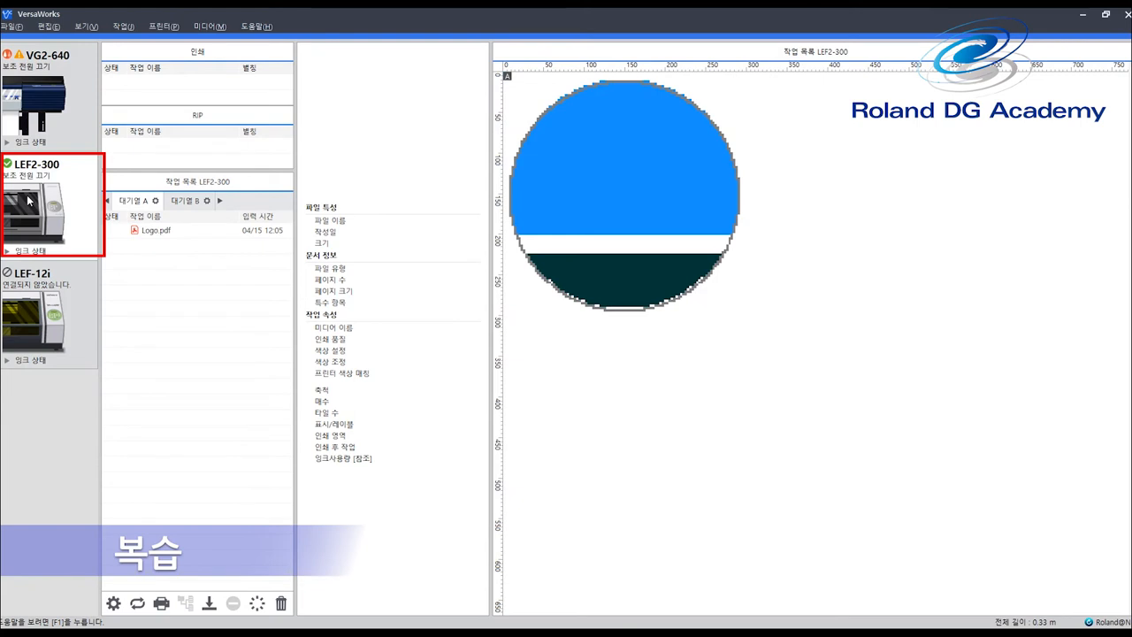
{"action": "left_click", "coordinate": [156, 233]}
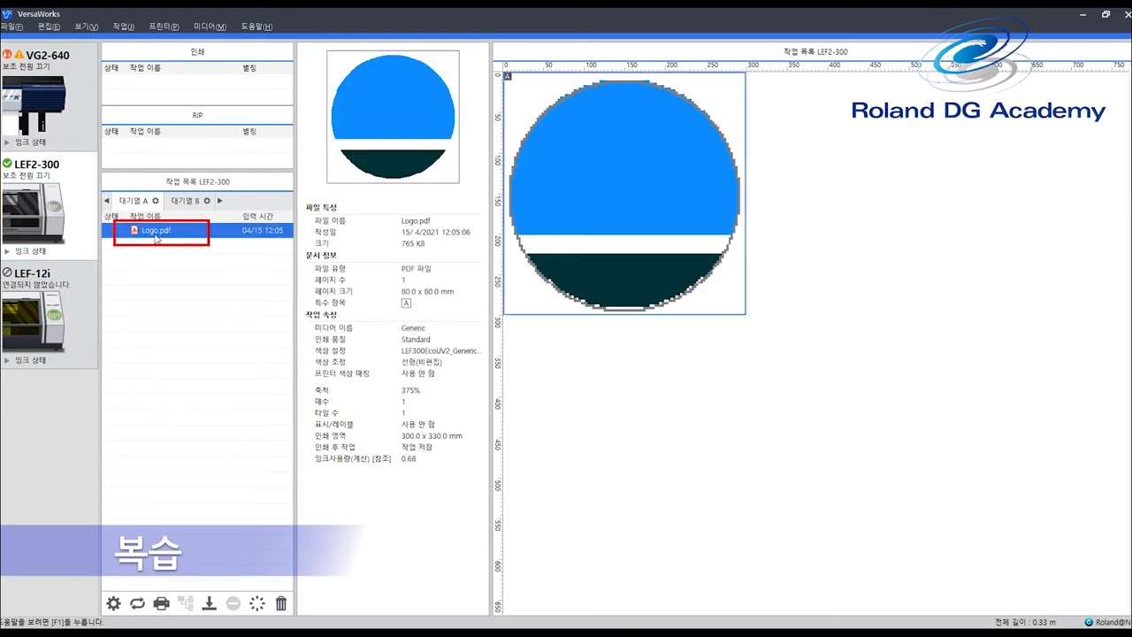
{"action": "double_click", "coordinate": [153, 232]}
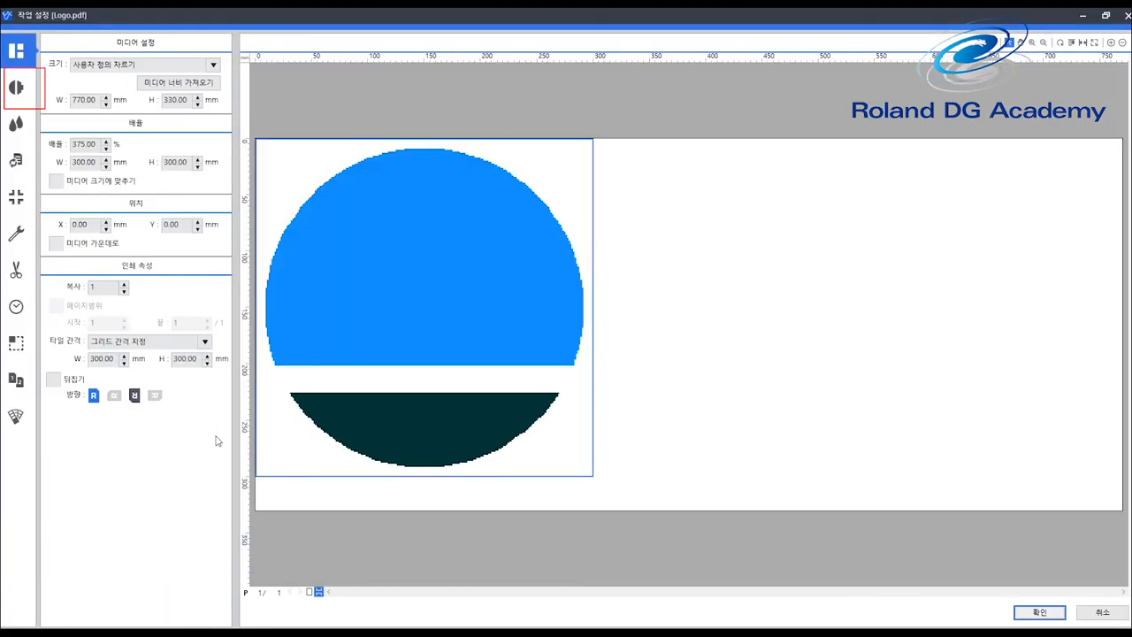
{"action": "left_click", "coordinate": [16, 89]}
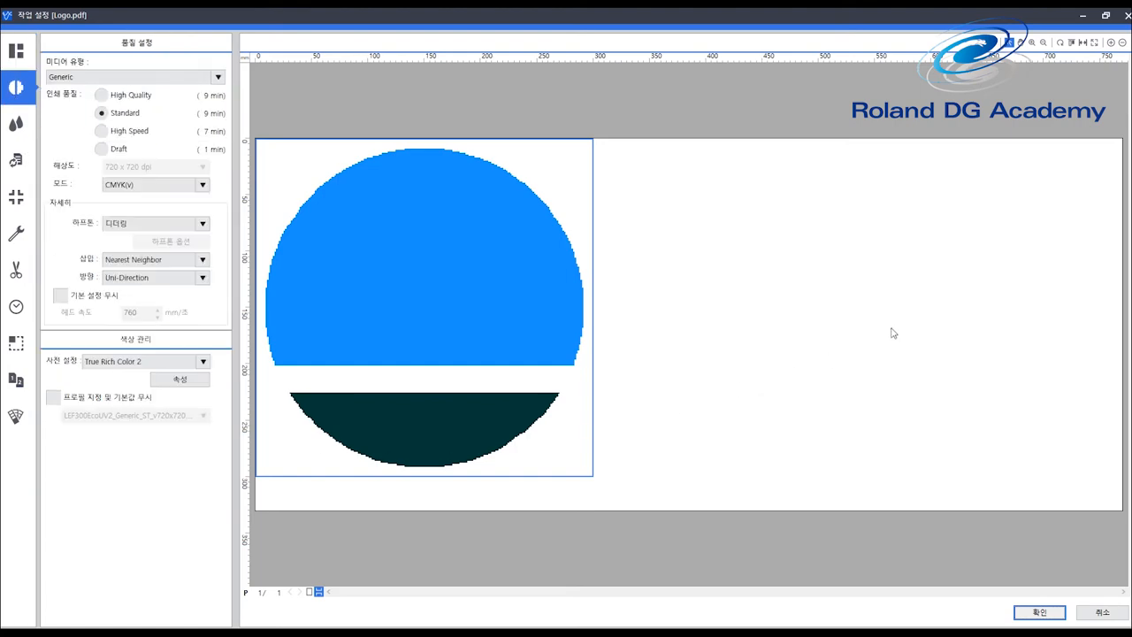
{"action": "left_click", "coordinate": [1038, 610]}
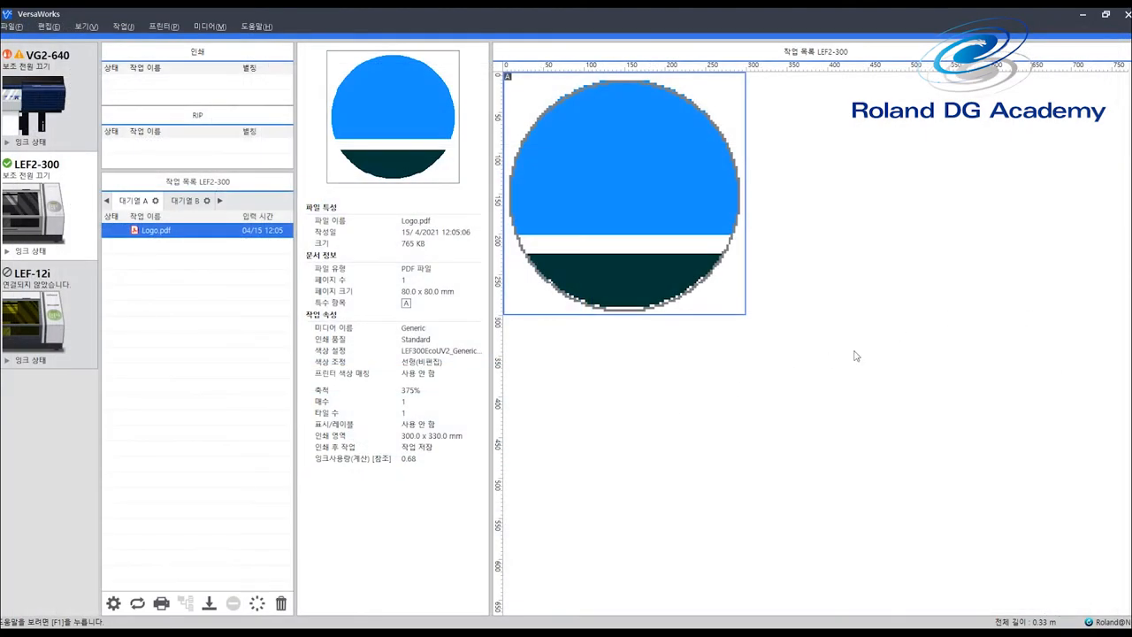
- Set the LEF2-300's nozzle mask to nozzle group 1, apply the change, and recheck the estimated print times of Logo.pdf
{"action": "left_click", "coordinate": [173, 29]}
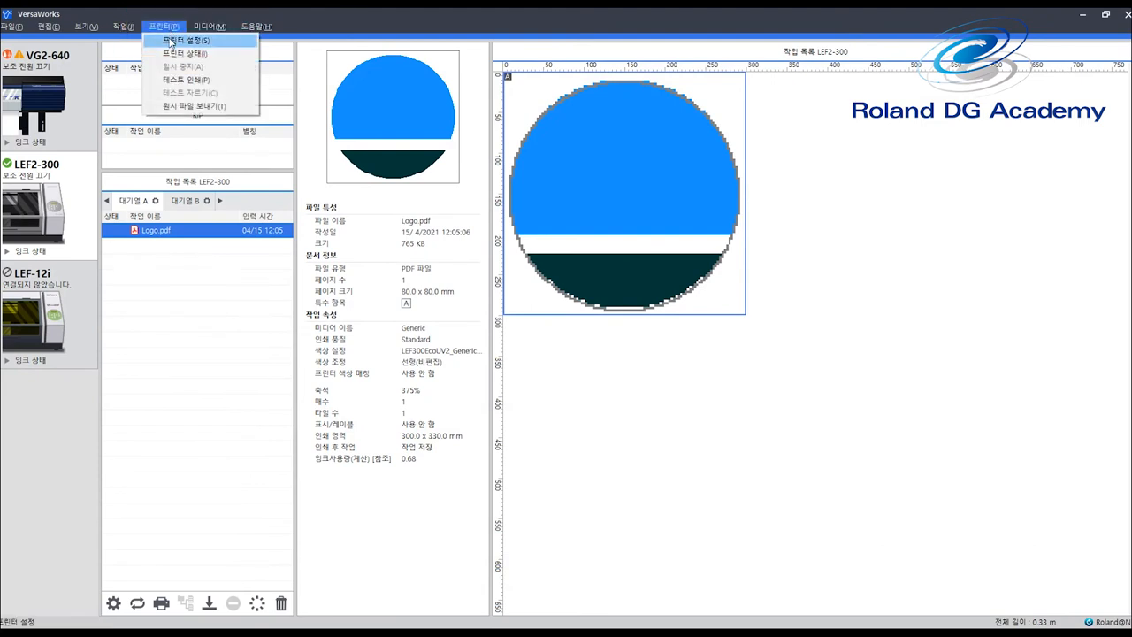
{"action": "left_click", "coordinate": [171, 42]}
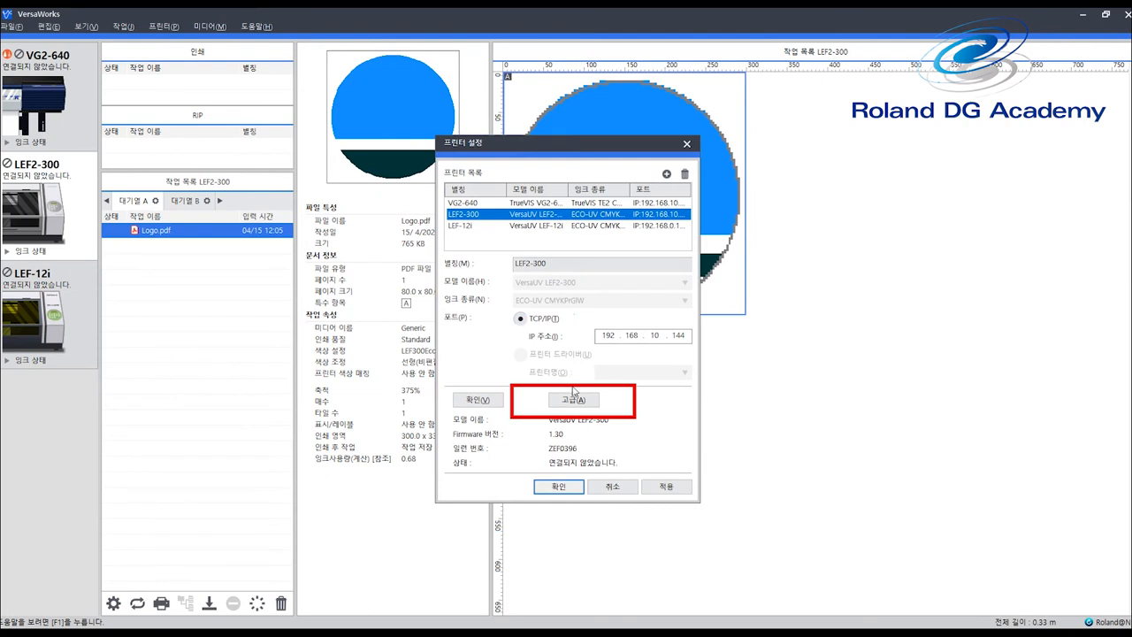
{"action": "left_click", "coordinate": [578, 400]}
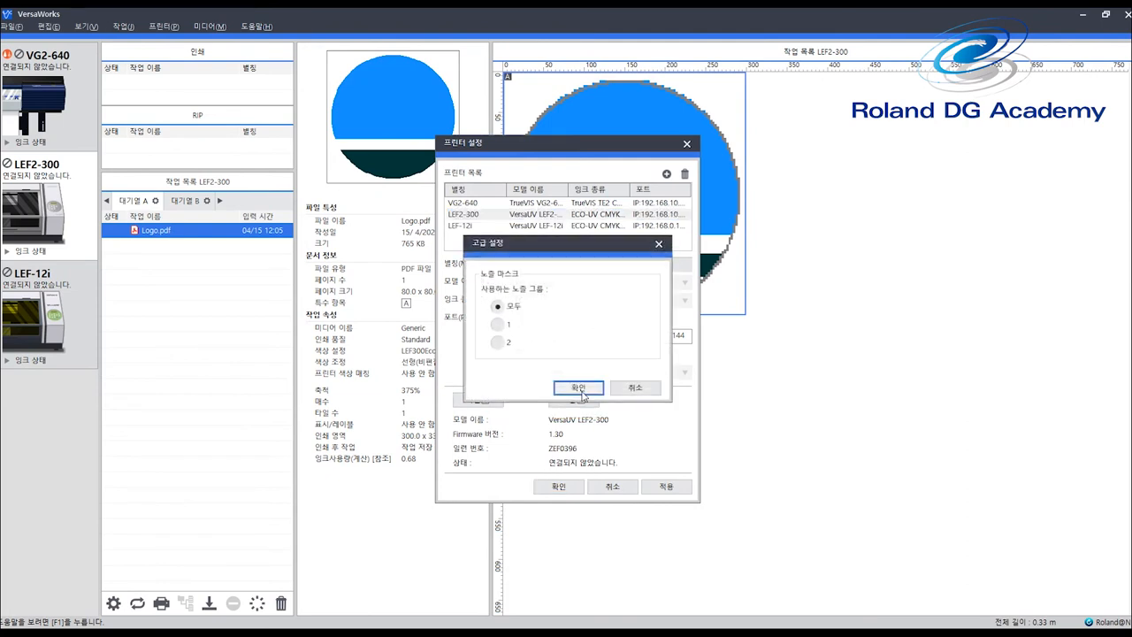
{"action": "left_click", "coordinate": [499, 325]}
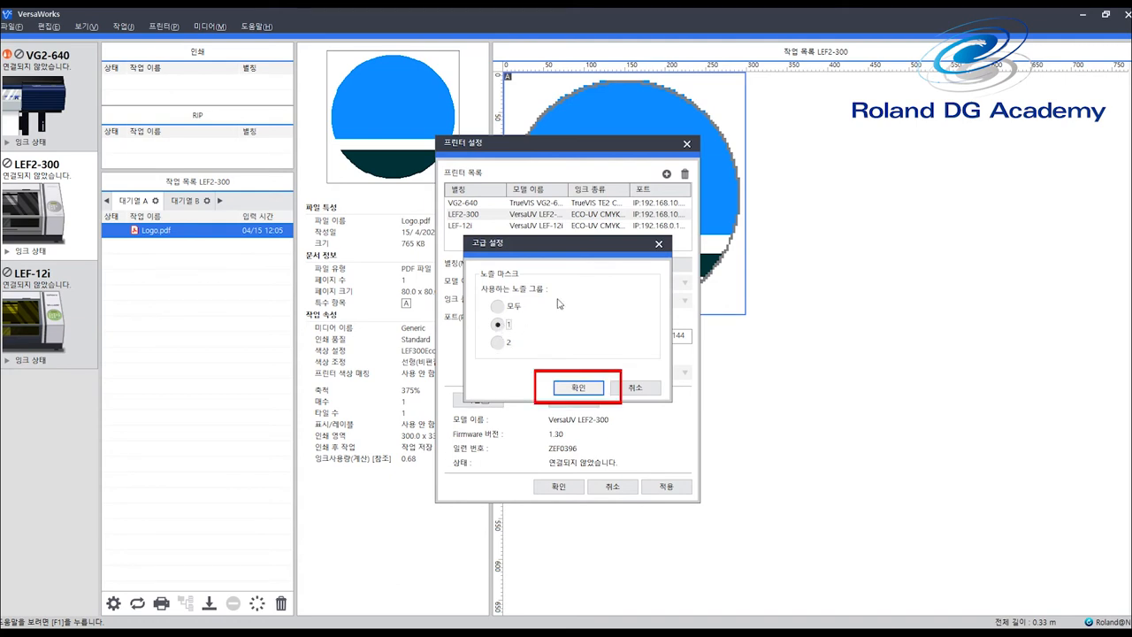
{"action": "left_click", "coordinate": [589, 387]}
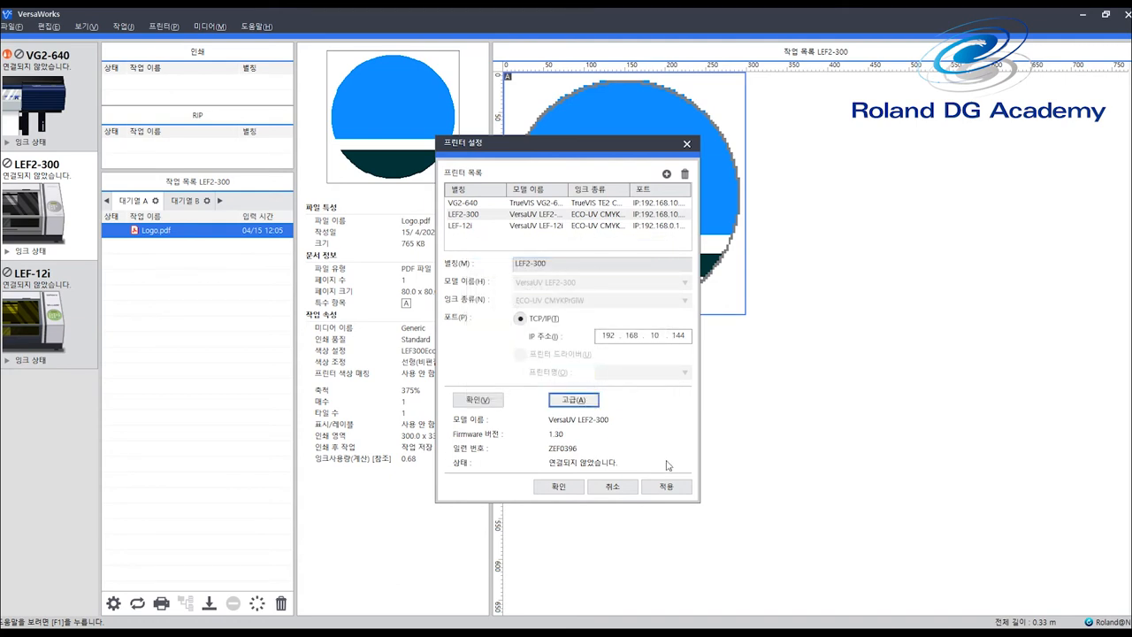
{"action": "left_click", "coordinate": [665, 486]}
{"action": "left_click", "coordinate": [558, 486]}
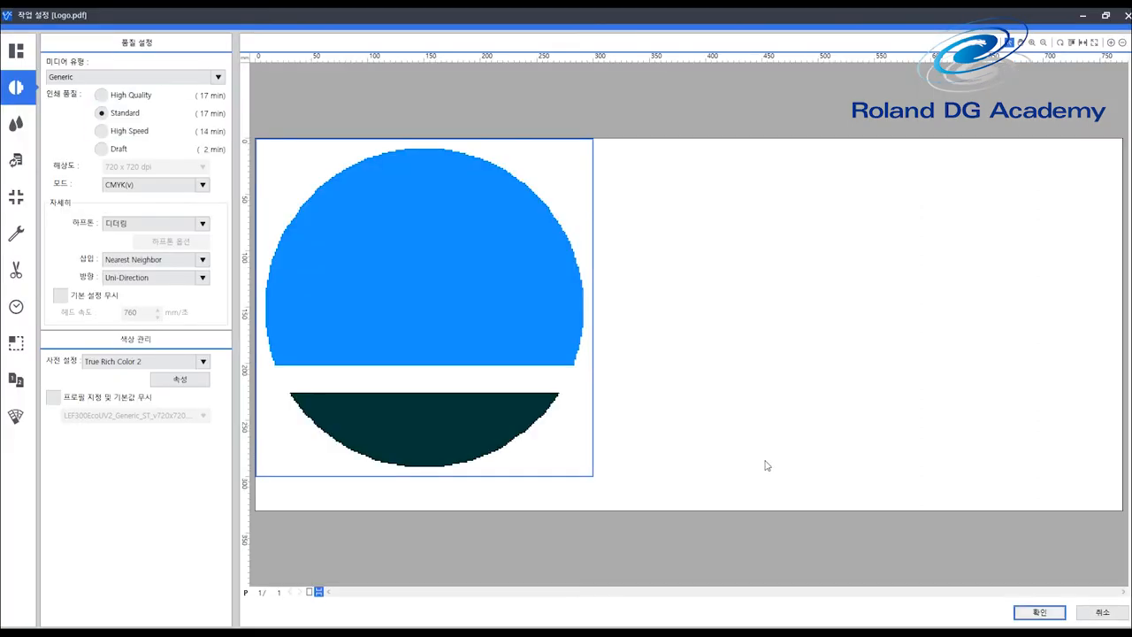
{"action": "left_click", "coordinate": [1040, 612]}
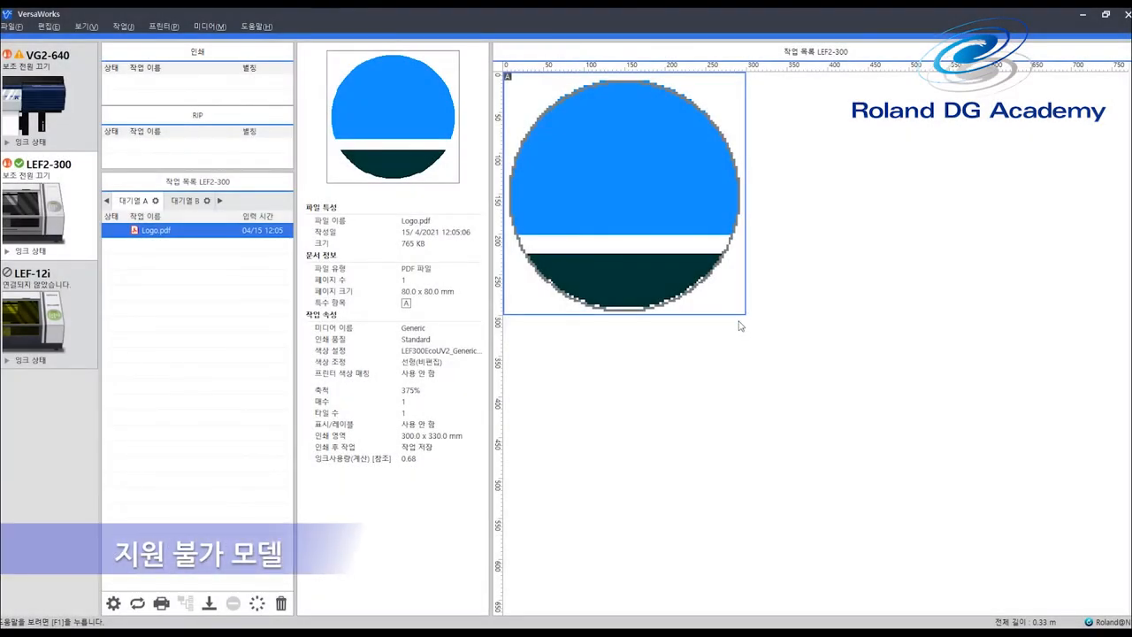
- Examine the LEF-12i's printer settings to see whether the advanced nozzle mask options are available for this model
{"action": "left_click", "coordinate": [7, 347]}
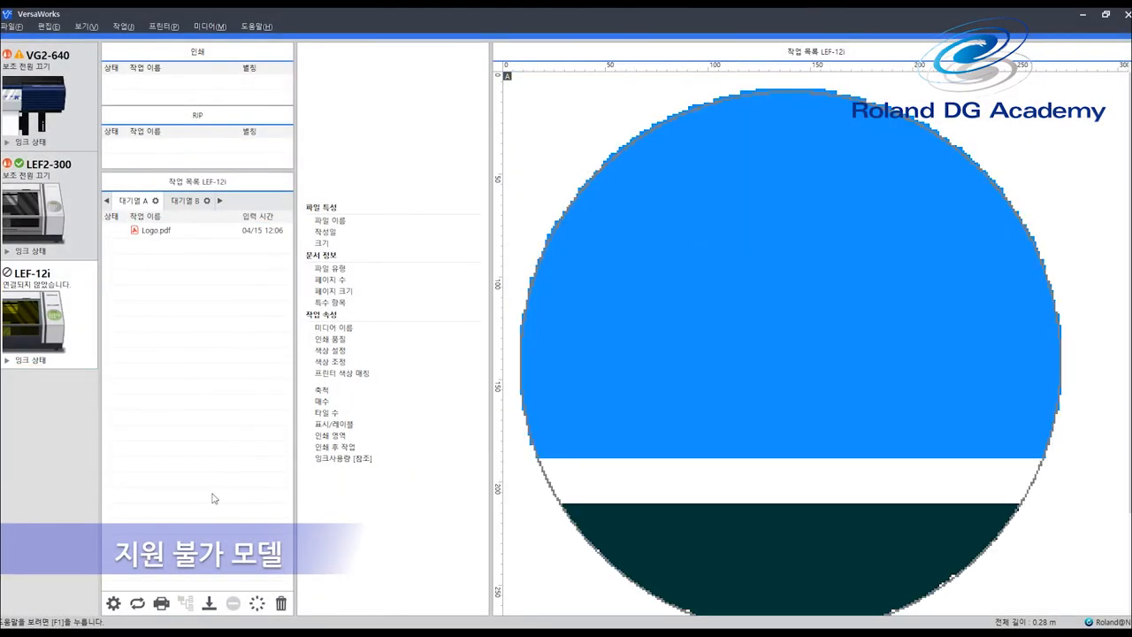
{"action": "left_click", "coordinate": [151, 232]}
{"action": "left_click", "coordinate": [163, 26]}
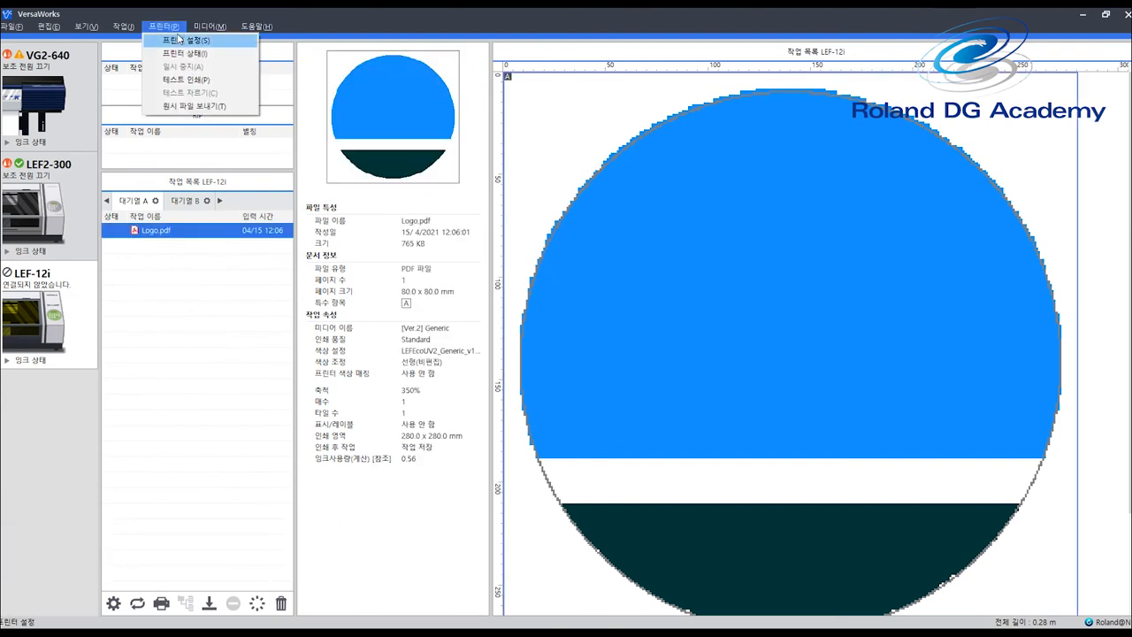
{"action": "left_click", "coordinate": [178, 41]}
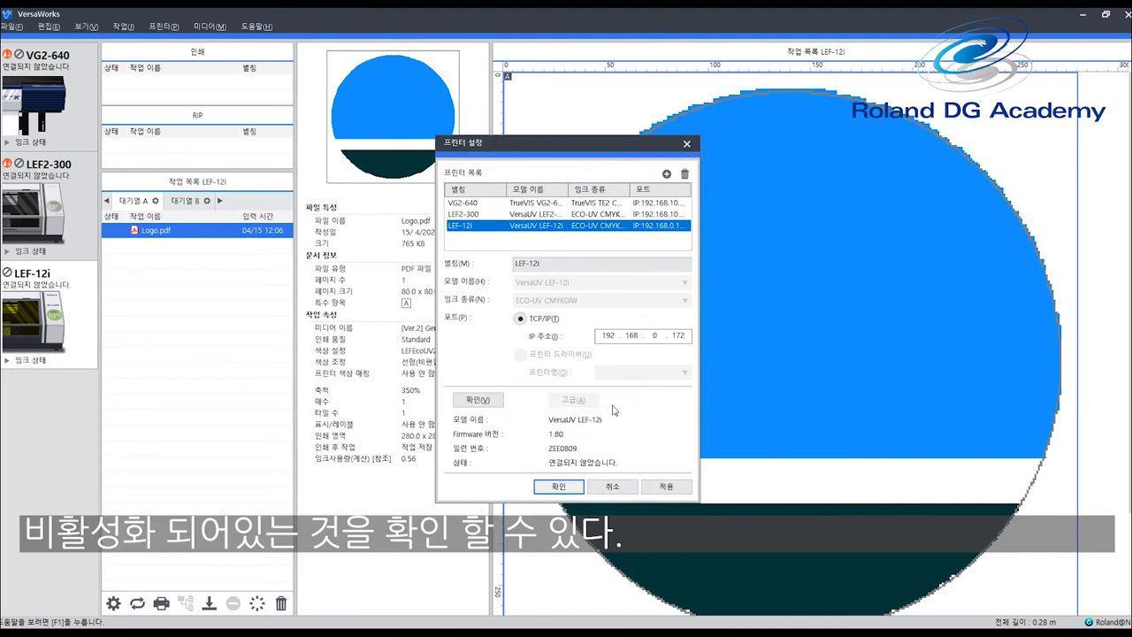
{"action": "left_click", "coordinate": [656, 487]}
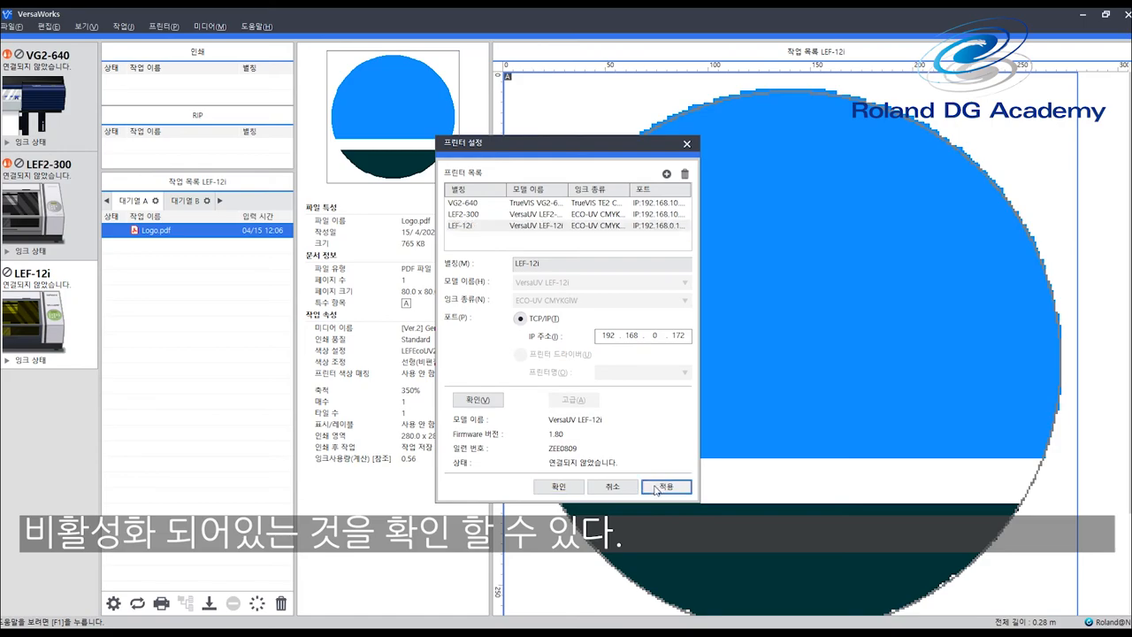
- Close the LEF-12i's printer settings, switch to the VG2-640, and check the installed VersaWorks version information
{"action": "left_click", "coordinate": [555, 487]}
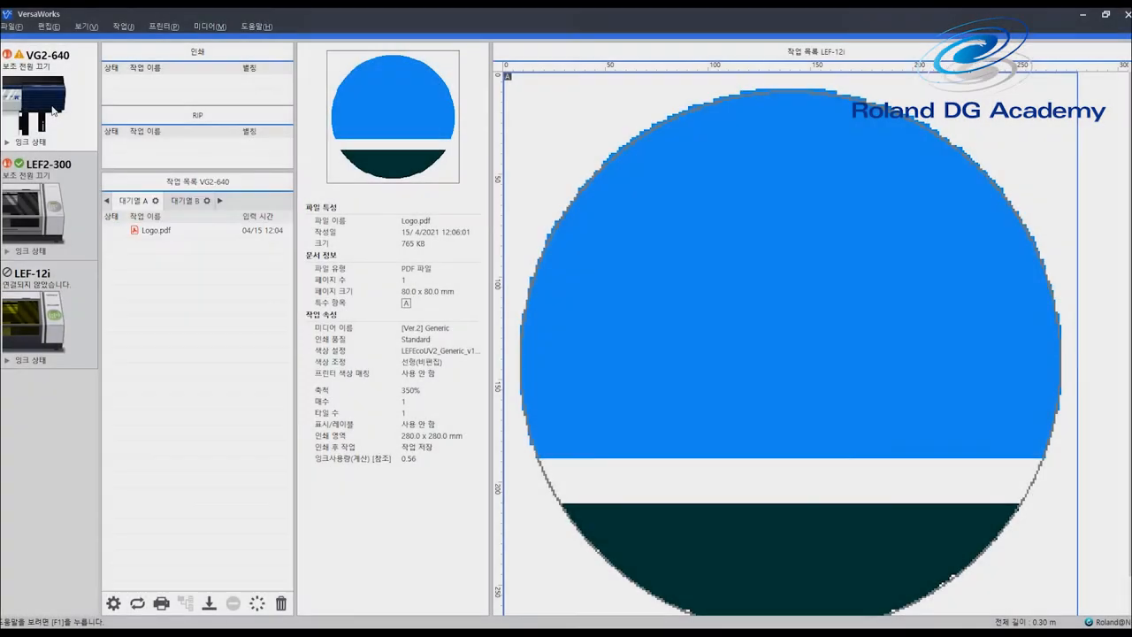
{"action": "left_click", "coordinate": [53, 110]}
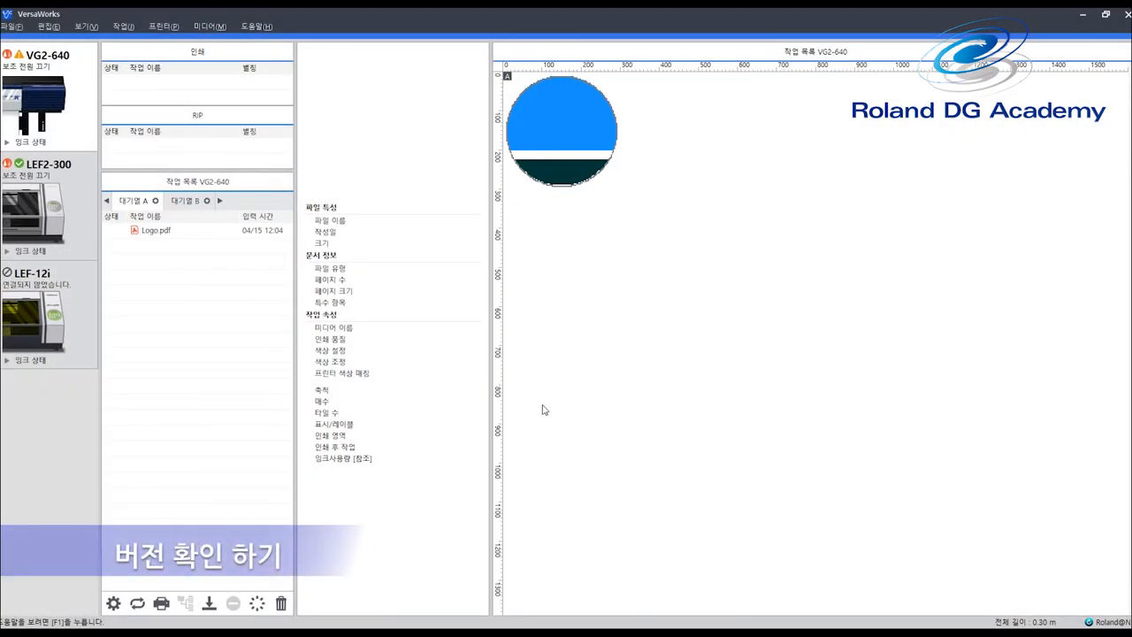
{"action": "left_click", "coordinate": [264, 25]}
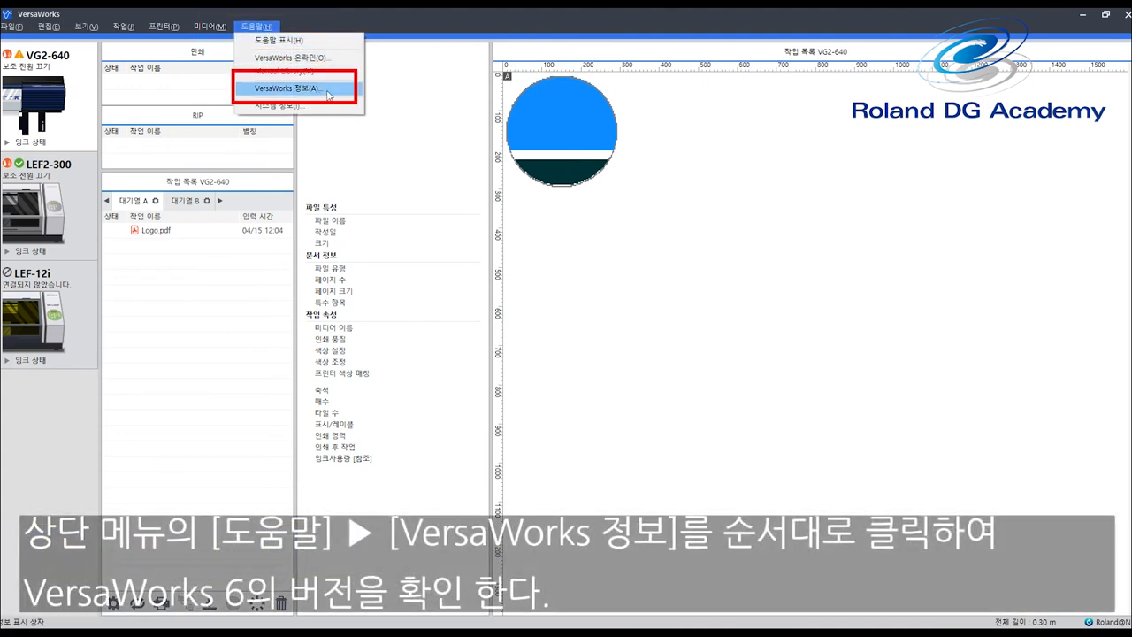
{"action": "left_click", "coordinate": [328, 92]}
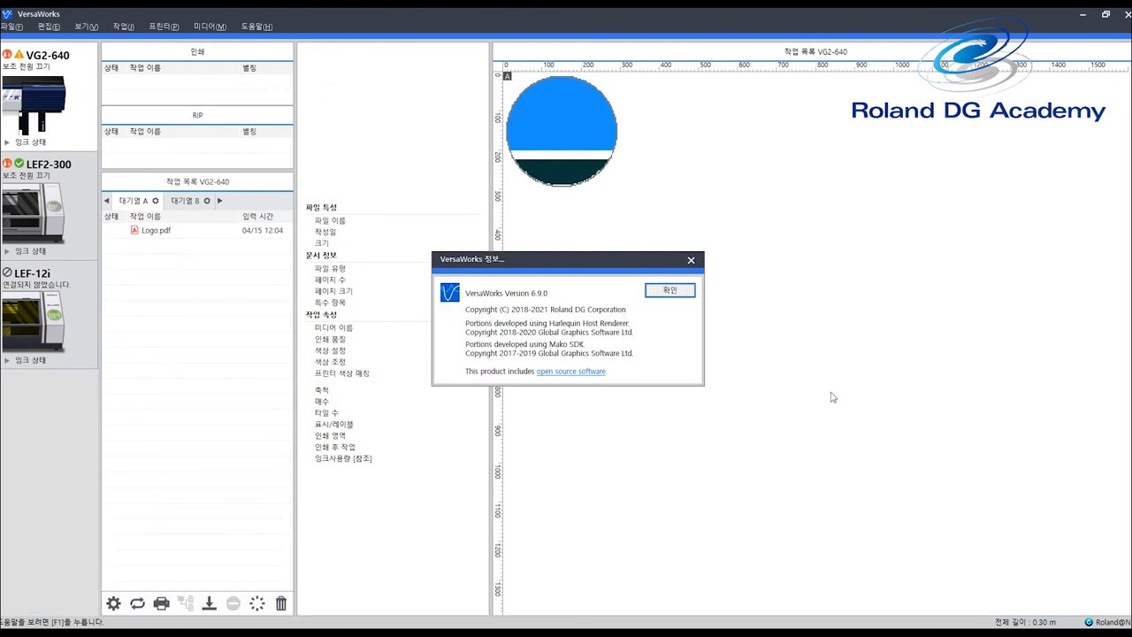
{"action": "left_click", "coordinate": [676, 296]}
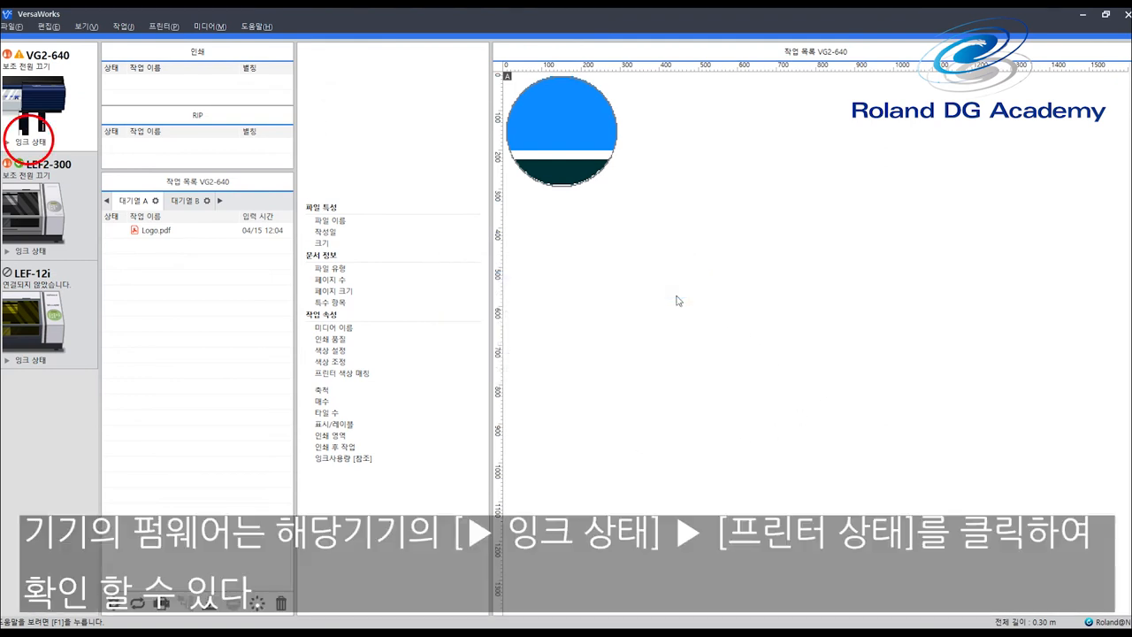
- Check the VG2-640's firmware version in its printer status details and close VersaWorks
{"action": "left_click", "coordinate": [7, 143]}
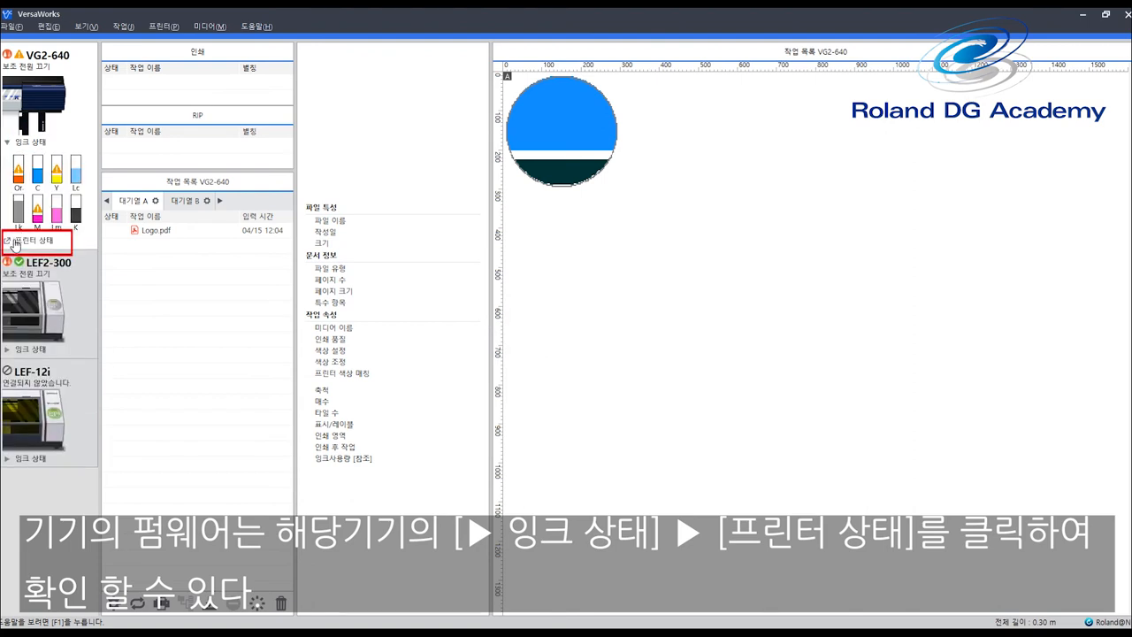
{"action": "left_click", "coordinate": [14, 245]}
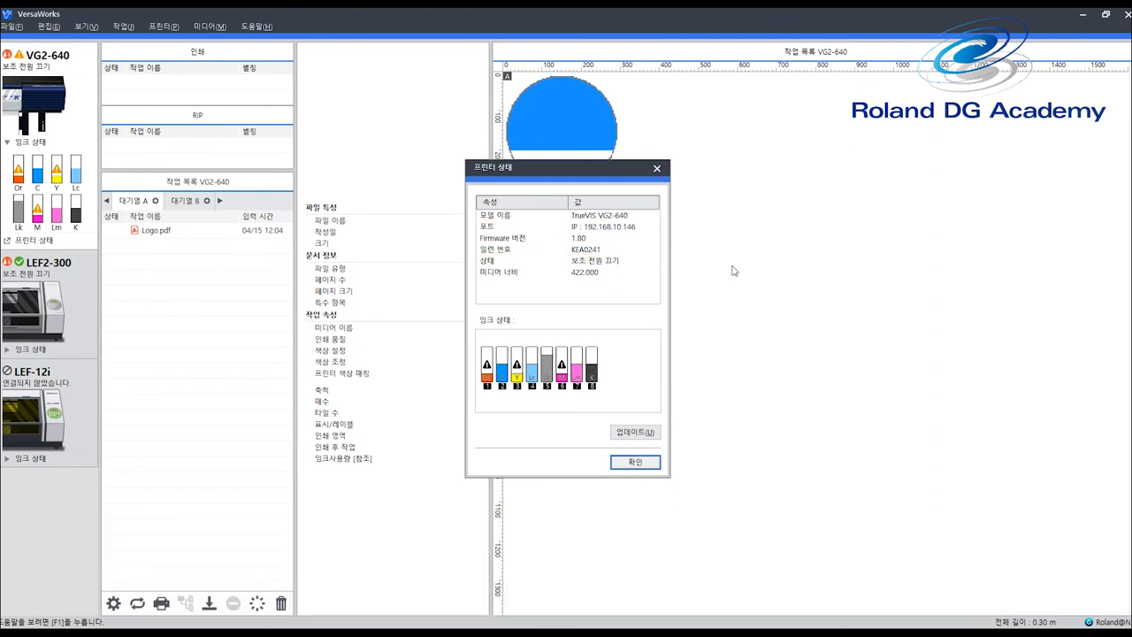
{"action": "left_click", "coordinate": [628, 466]}
{"action": "left_click", "coordinate": [1127, 14]}
{"action": "left_click", "coordinate": [549, 345]}
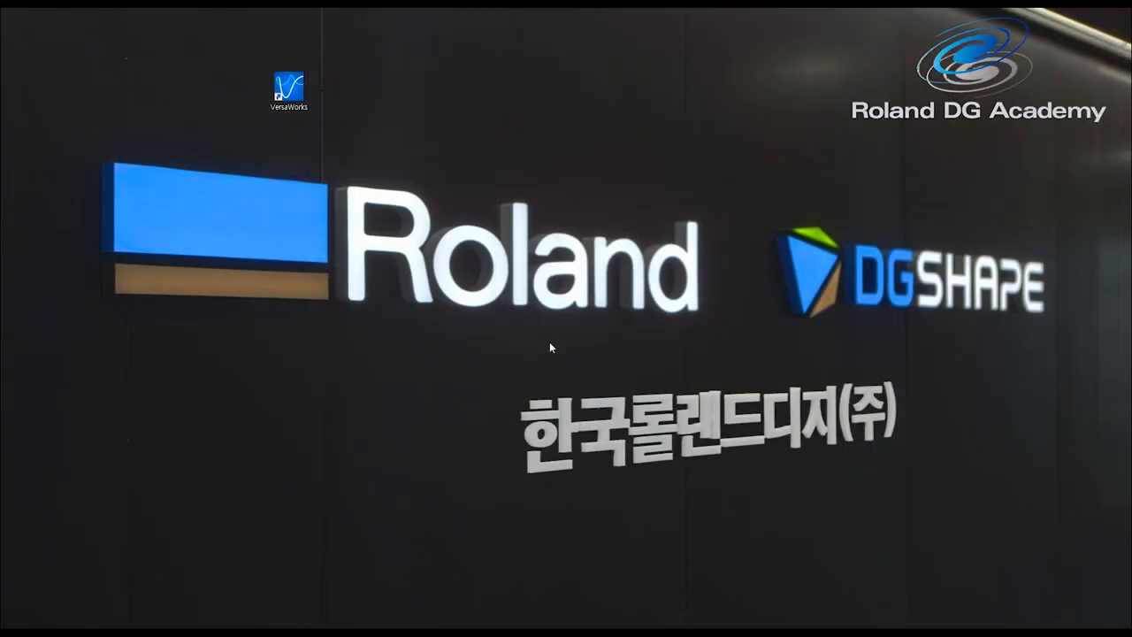